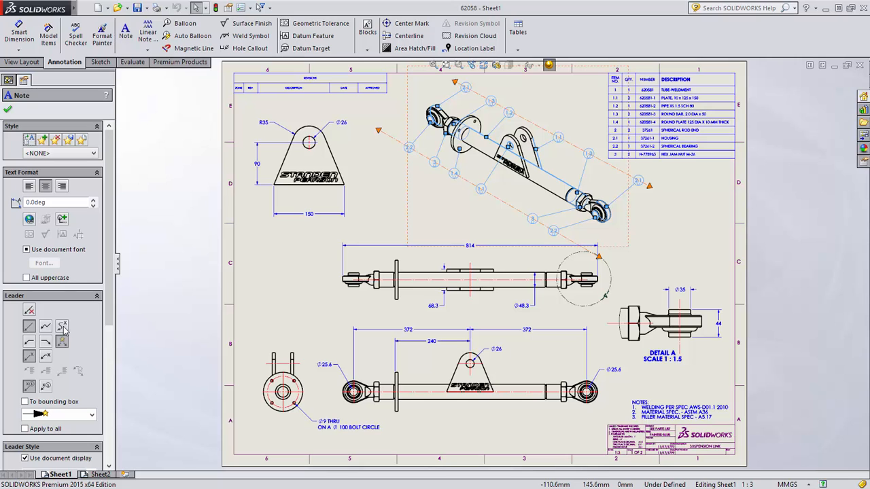
- Give the isometric view's balloons spline leaders, then move the upper-left 2.2 balloon farther out and reshape its leader curve
click(63, 329)
key(Escape)
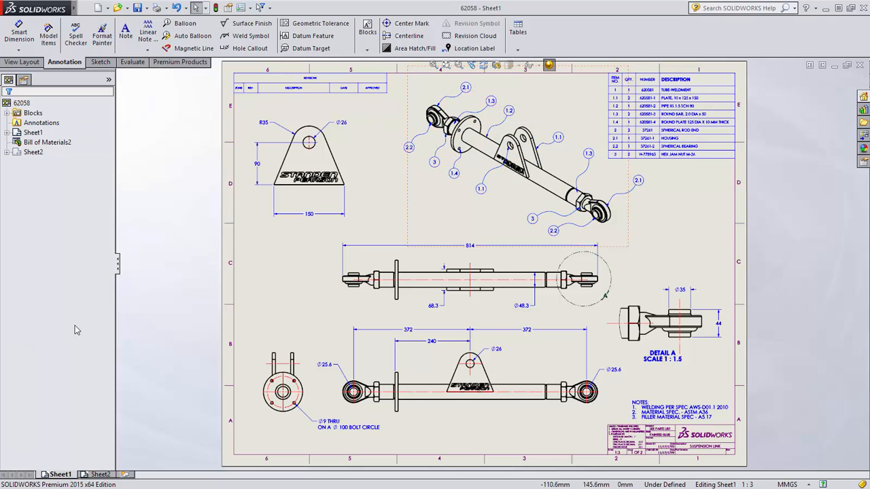
scroll(381, 163, up, 3)
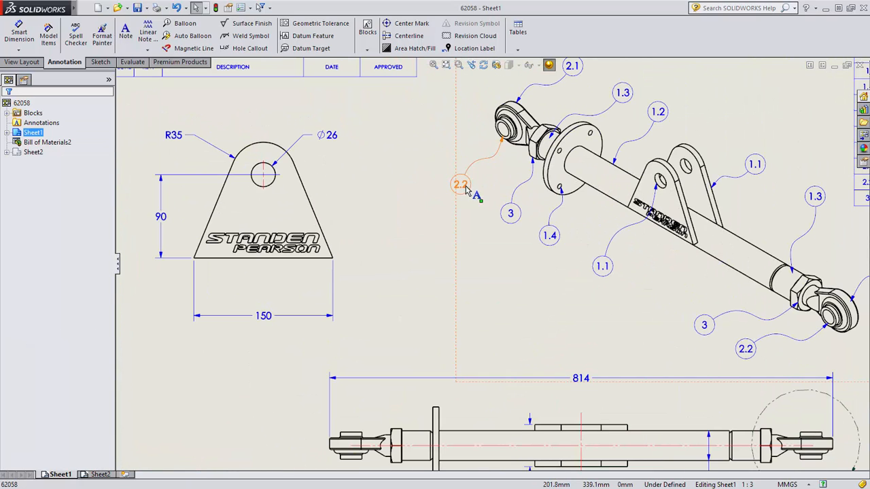
mouse_move(478, 187)
mouse_down()
mouse_move(427, 196)
mouse_move(436, 185)
mouse_up()
drag(476, 148, 442, 138)
mouse_move(494, 164)
mouse_down()
mouse_move(516, 181)
mouse_move(483, 174)
mouse_up()
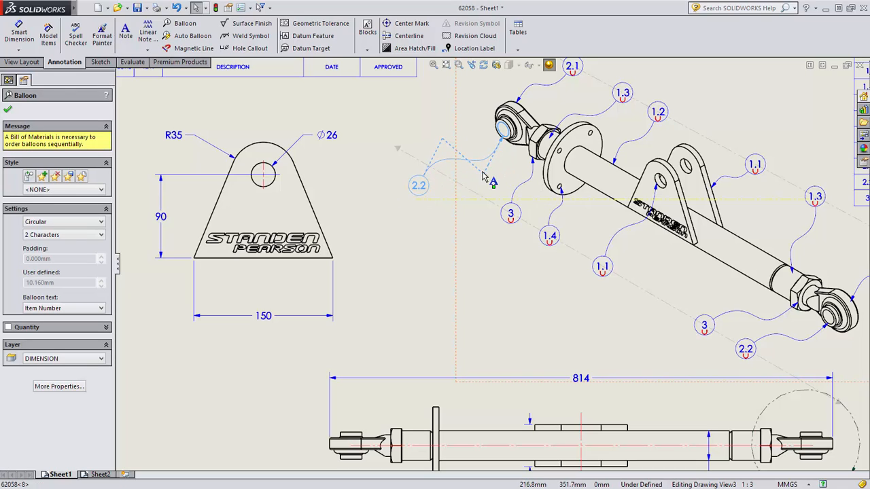
click(388, 255)
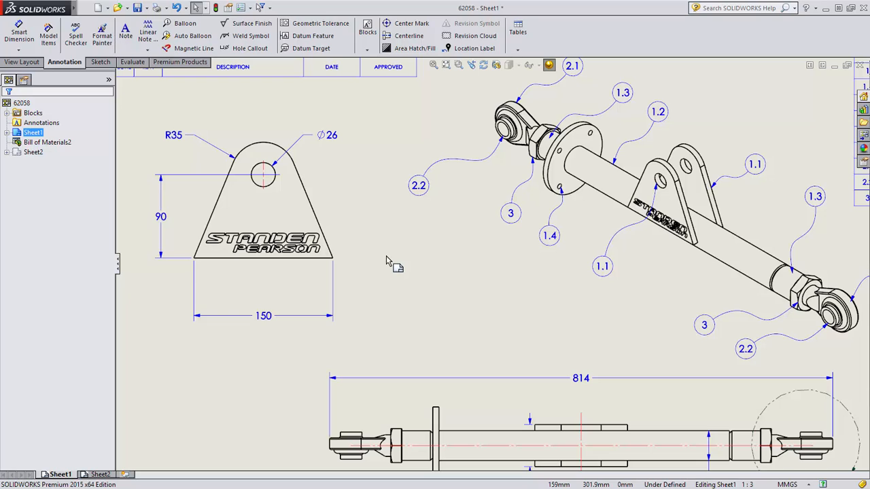
- Dimension the angle between the plate view's right slanted edge and the vertical through its lower-right corner
right_drag(387, 231, 369, 195)
click(312, 204)
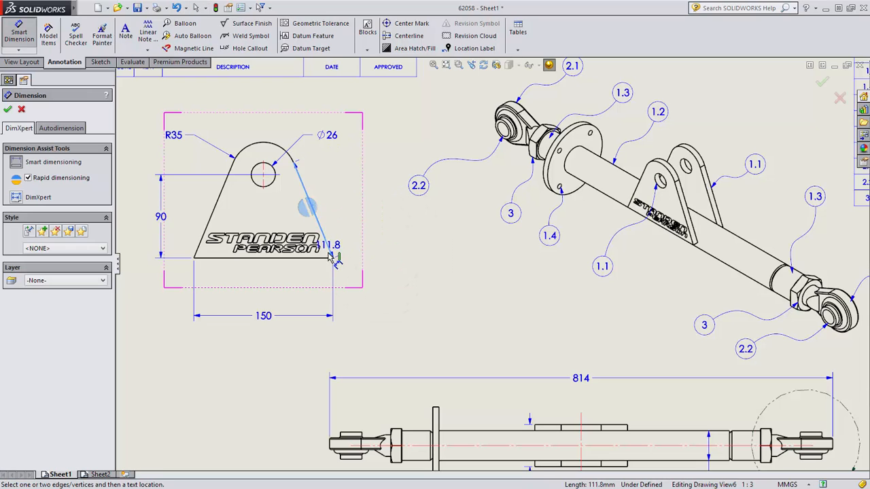
click(333, 258)
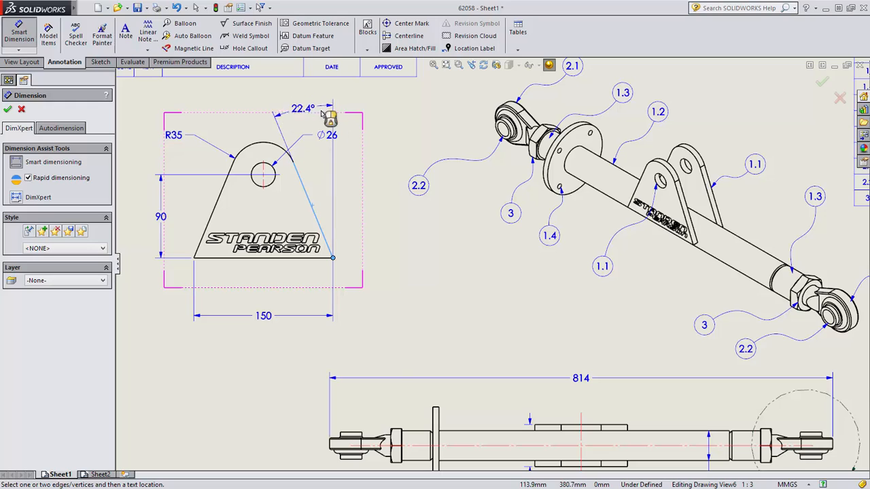
click(318, 174)
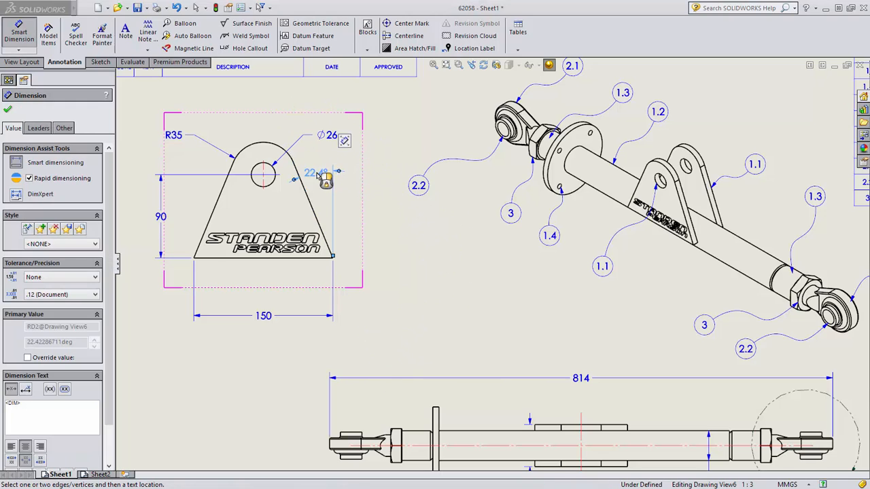
key(Escape)
- Display the plate's angle dimension as the vertically opposite angle and place its text just outside the lower-right corner
click(318, 175)
right_click(317, 175)
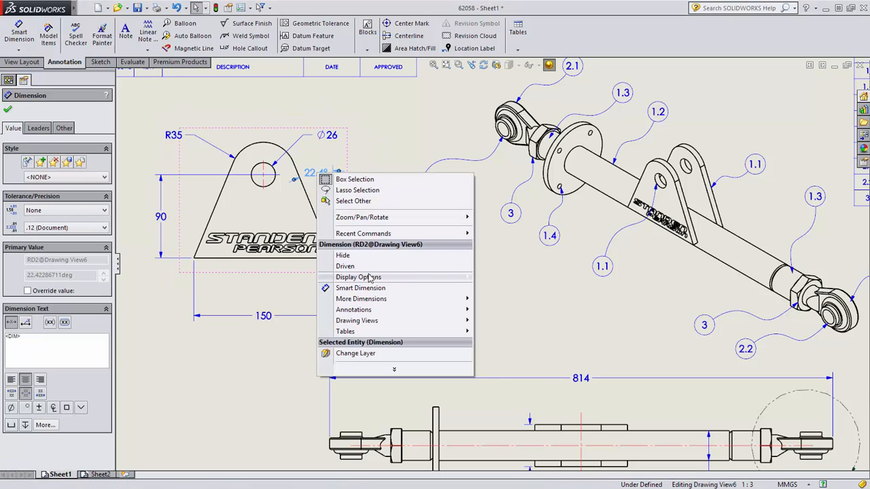
mouse_move(370, 279)
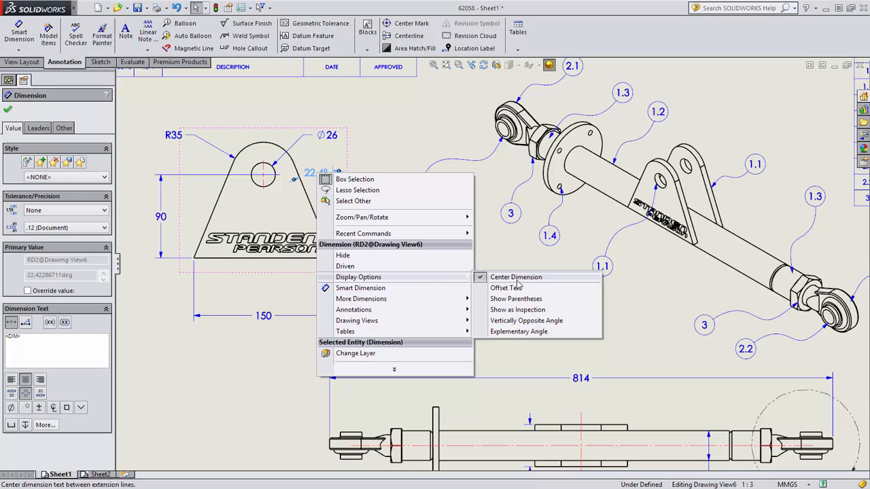
click(535, 320)
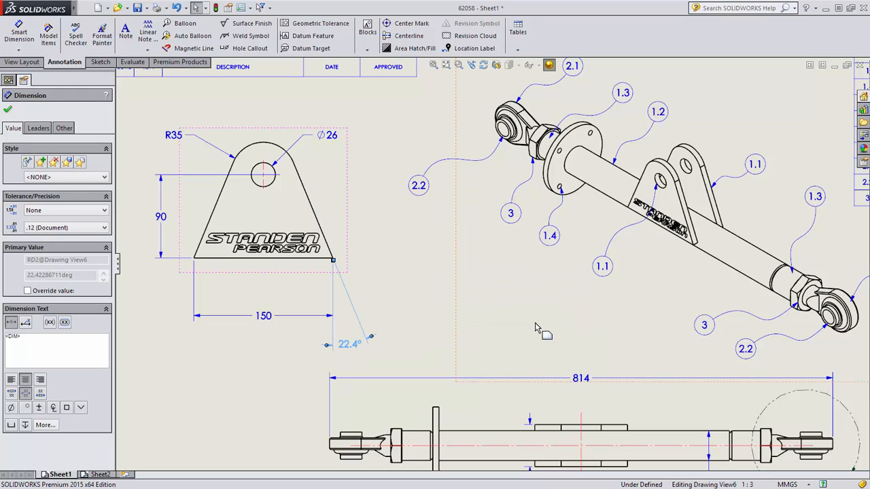
drag(379, 303, 380, 297)
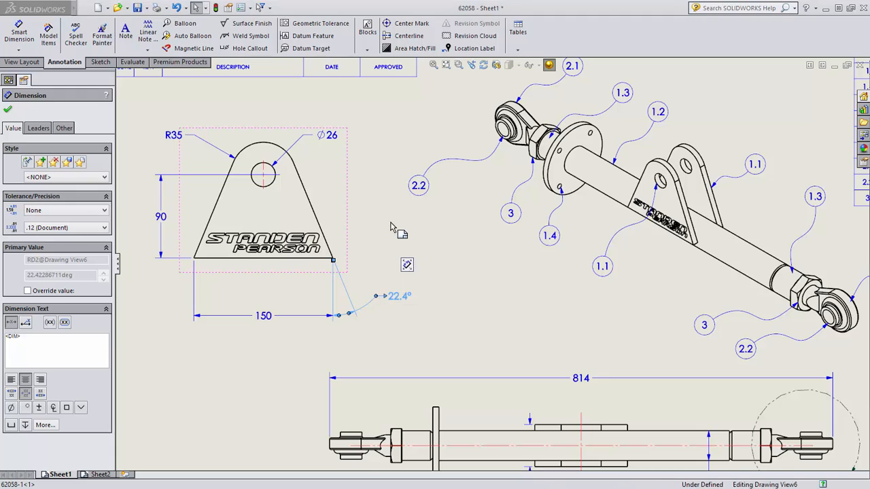
middle_drag(384, 214, 511, 254)
click(510, 254)
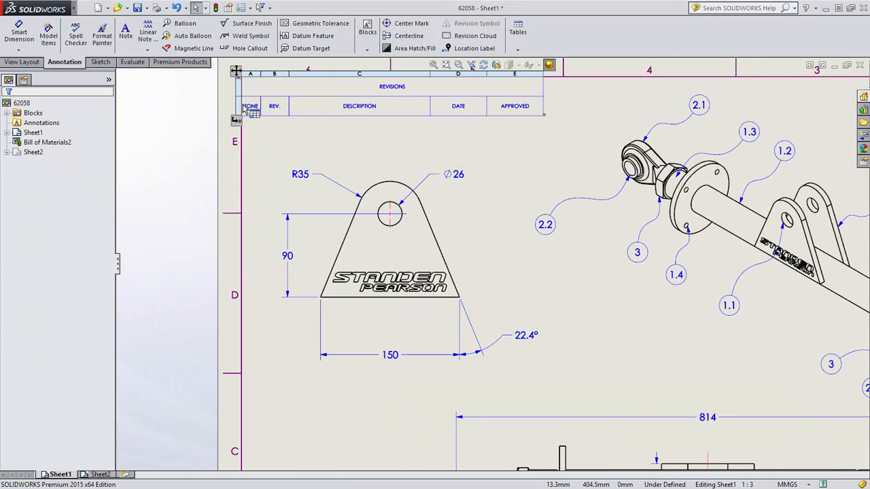
- Add revision A to the revision table and place its symbols beside the plate's angle dimension and the upper-left 2.2 balloon
click(236, 121)
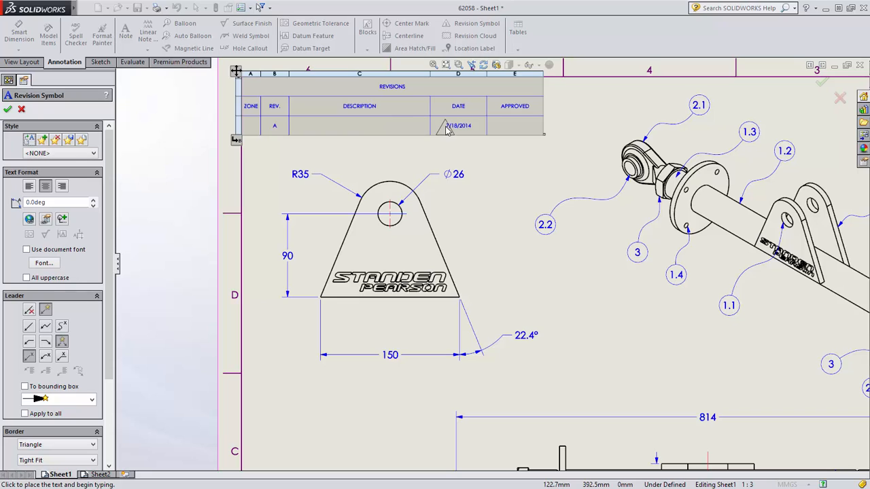
click(531, 319)
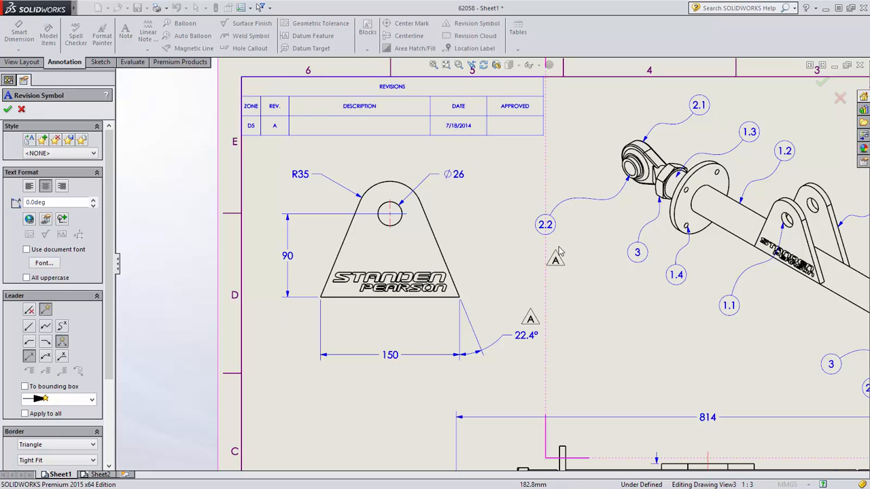
click(571, 236)
key(Escape)
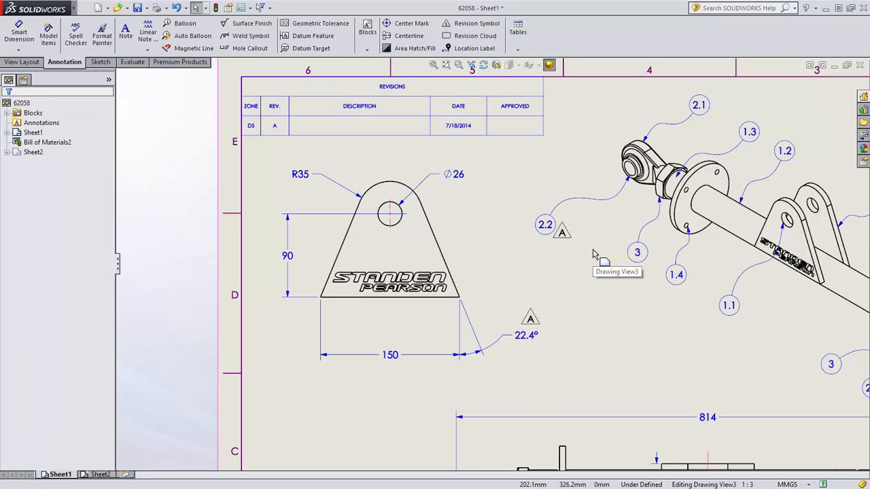
- Move the revision A symbol from the upper-left 2.2 balloon to beside the lower 1.1 balloon in zone D4
click(253, 125)
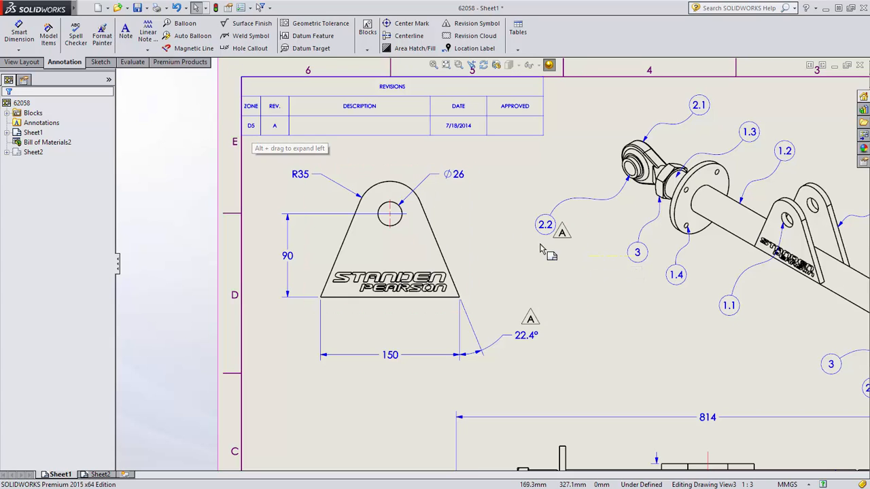
drag(562, 235, 719, 318)
click(251, 136)
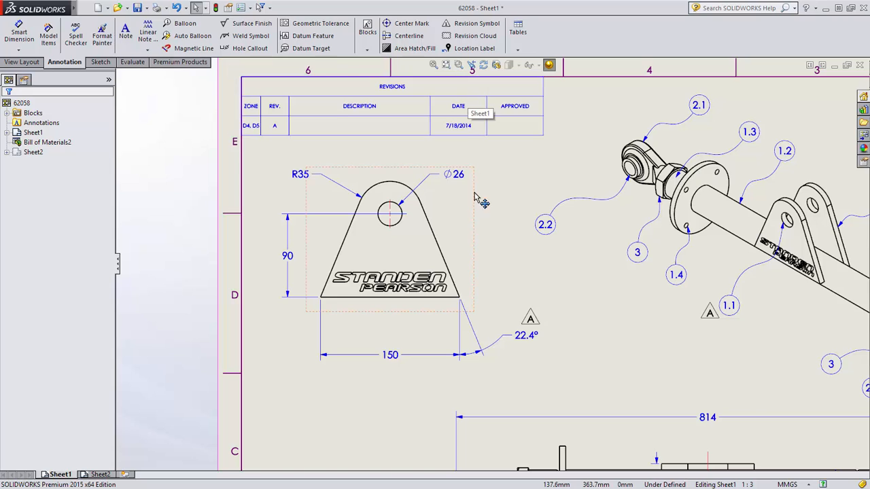
- Display the zone lines on the drawing sheet
mouse_move(58, 12)
click(125, 8)
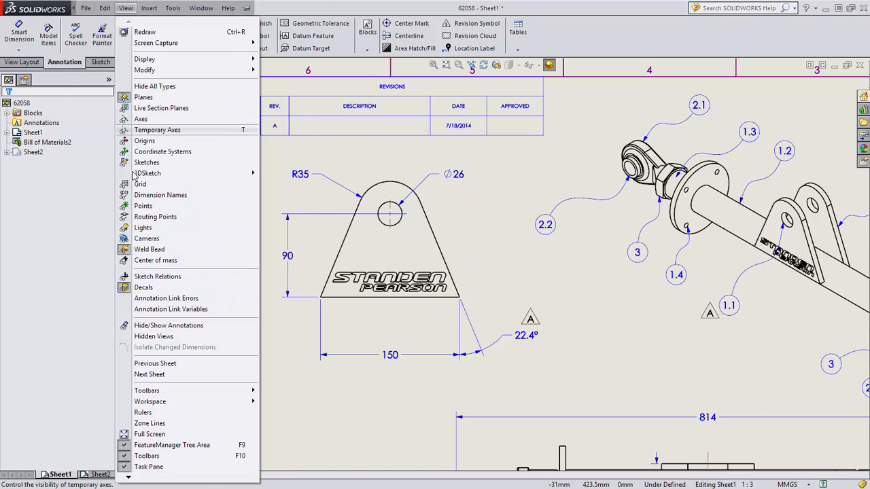
click(161, 423)
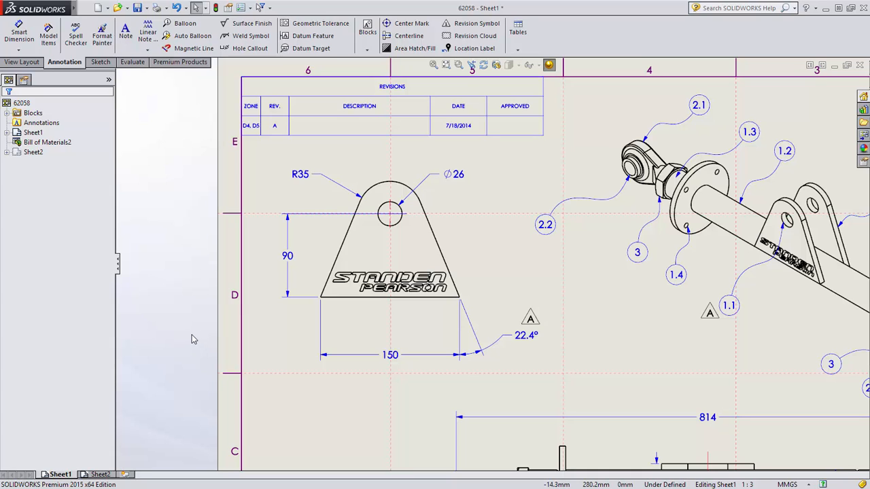
- Add location labels with sheet and zone text to the detail circle A and the Detail A view
mouse_move(640, 390)
middle_down()
mouse_move(238, 227)
mouse_move(71, 121)
middle_up()
click(474, 48)
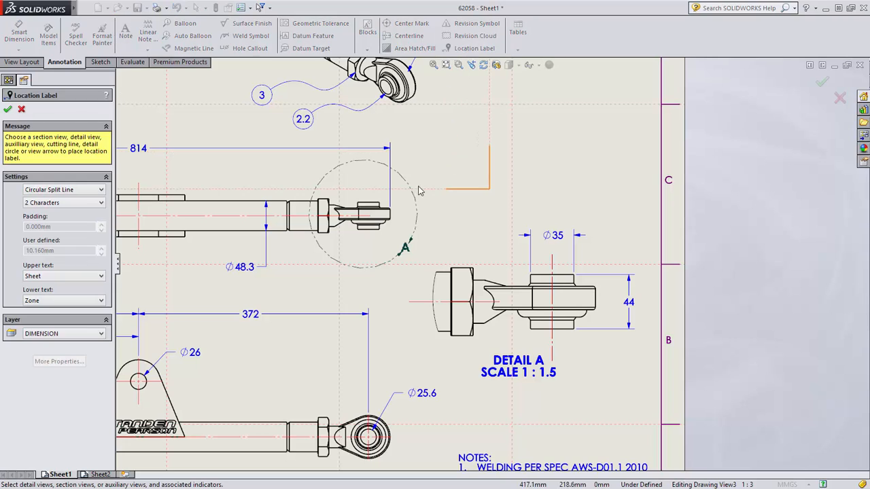
click(418, 207)
click(589, 362)
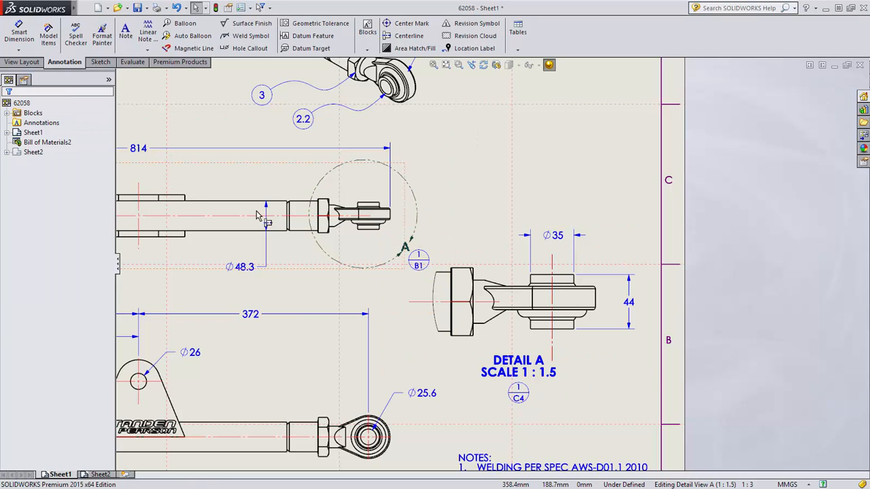
- Expand Sheet1 in the design tree and move the Detail A view to Sheet2
click(20, 139)
click(7, 133)
drag(40, 210, 44, 233)
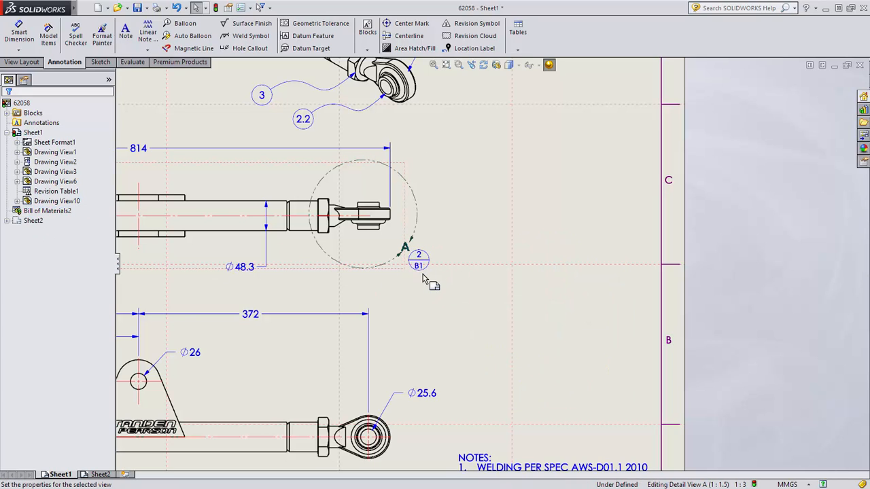
- Set the document's decimal rounding to Round half to even in the units properties
middle_drag(275, 298, 568, 298)
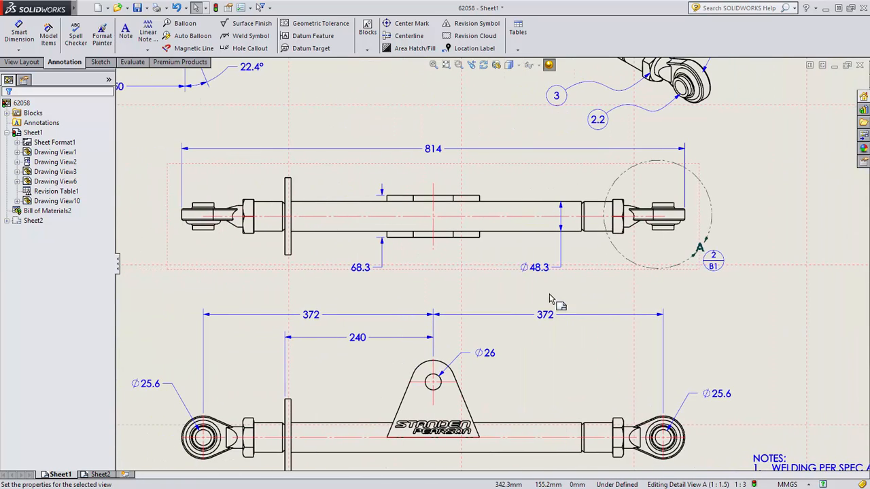
click(365, 274)
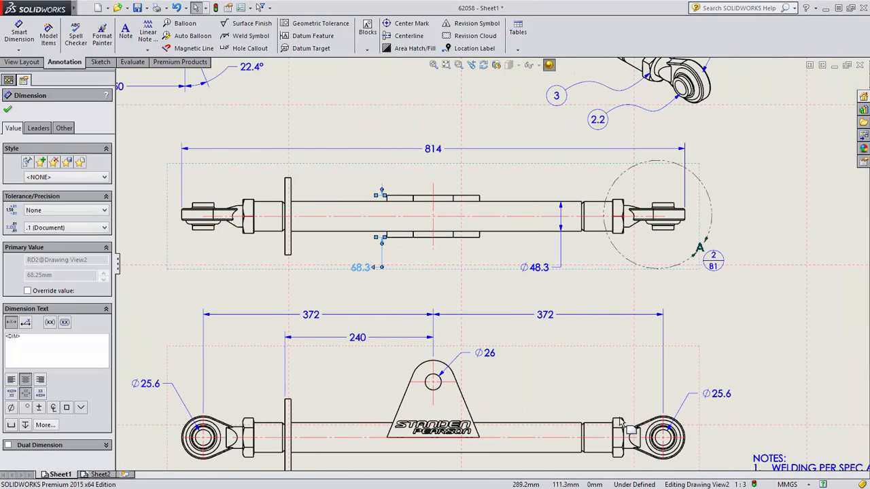
click(787, 485)
click(761, 473)
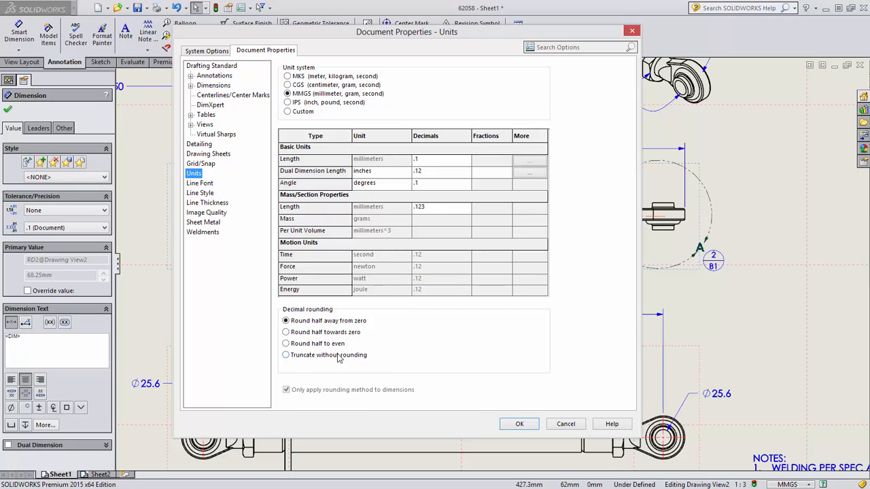
click(318, 344)
click(519, 424)
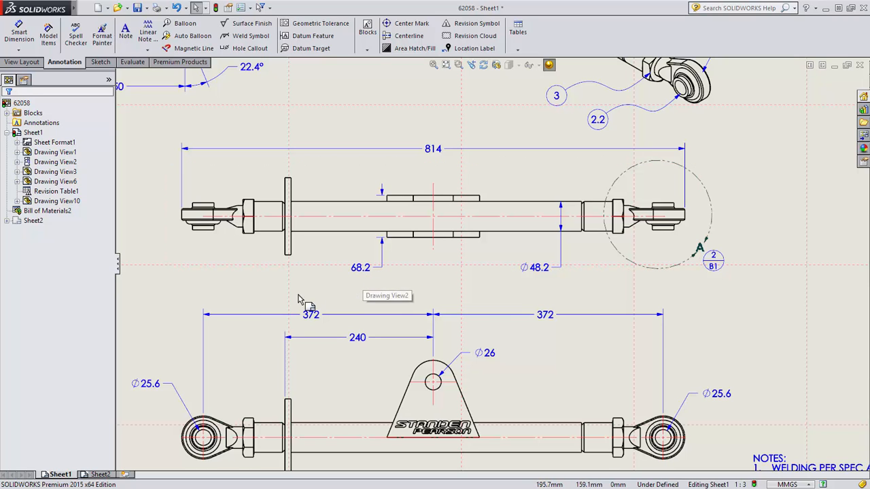
- Open the part shown in the circular flange's end view in position
mouse_move(242, 360)
middle_down()
mouse_move(364, 305)
mouse_move(515, 215)
middle_up()
scroll(354, 313, down, 3)
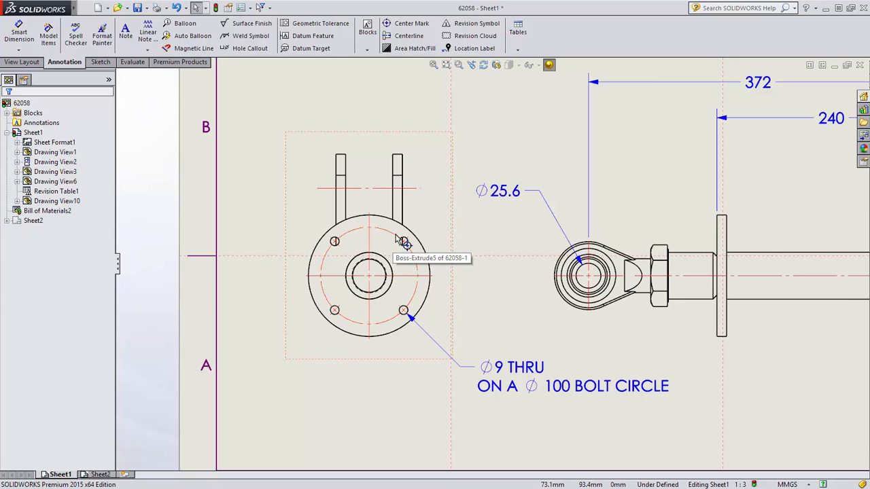
right_click(418, 227)
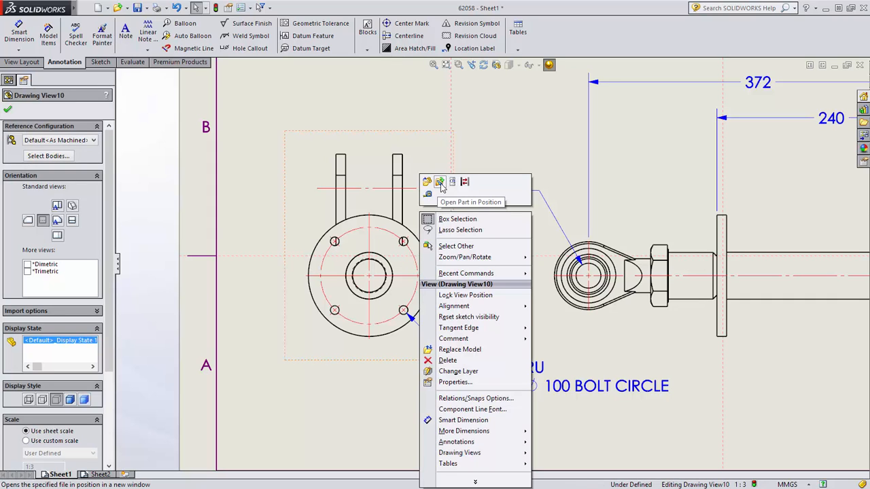
click(440, 183)
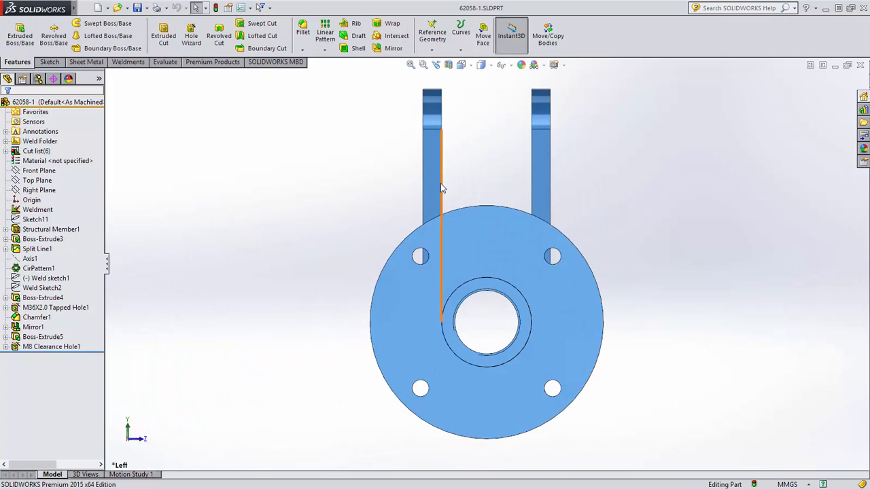
- Edit the M8 clearance hole's position sketch, Sketch23, and delete the lower-left hole point on the bolt circle
click(6, 347)
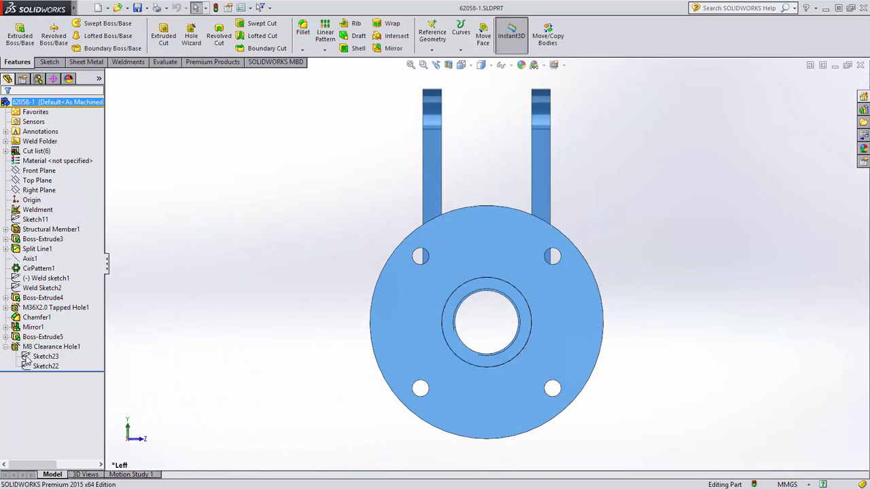
right_click(36, 358)
click(41, 312)
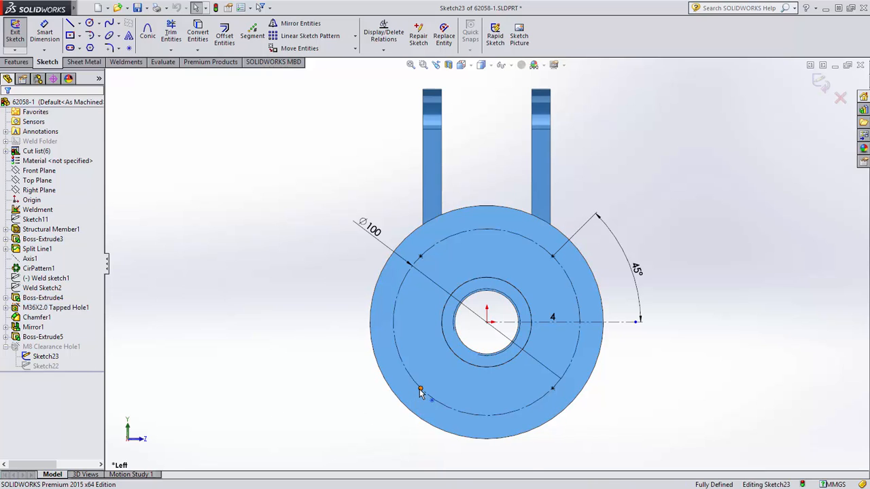
right_click(420, 388)
click(447, 425)
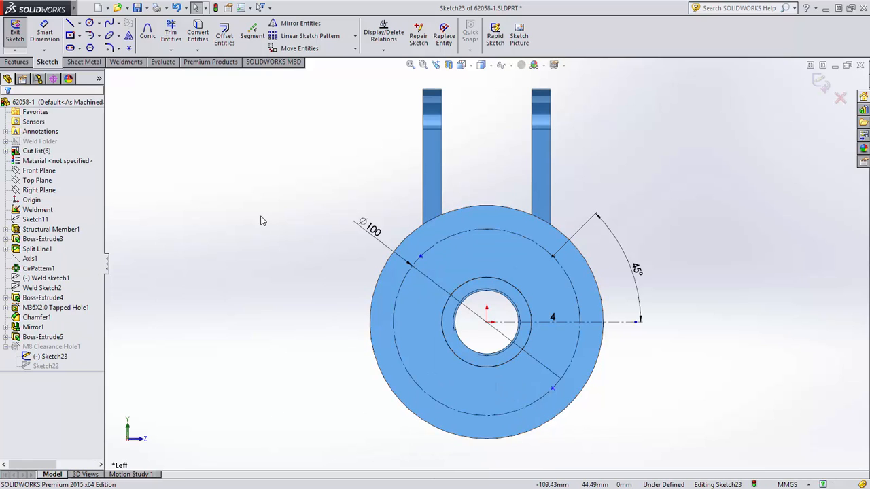
- Place two hole points on the lower-left part of the 100 mm bolt circle and exit the sketch
click(128, 47)
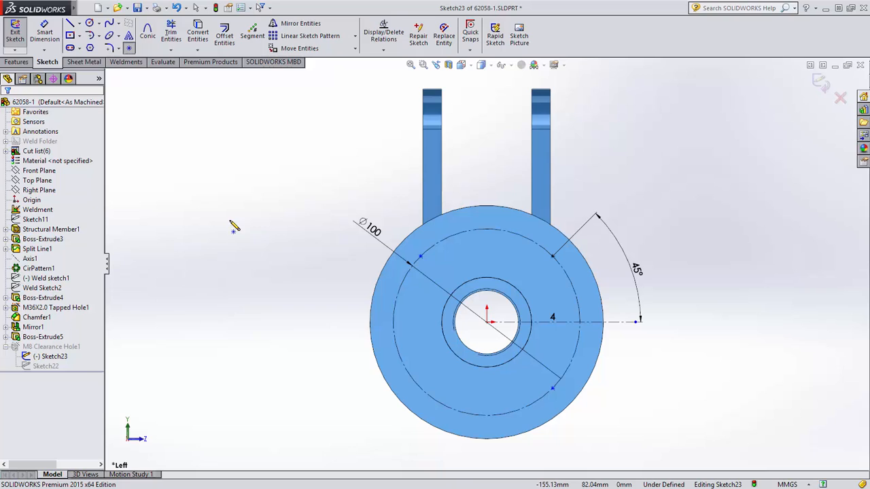
click(400, 358)
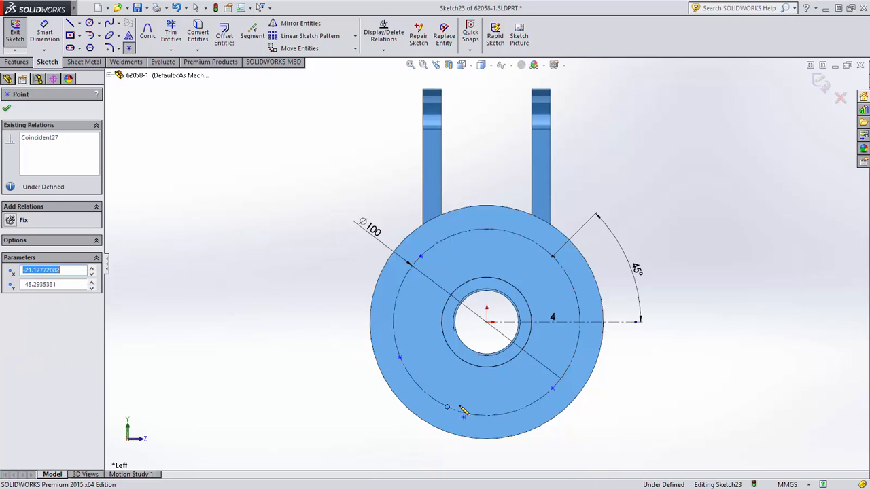
click(820, 82)
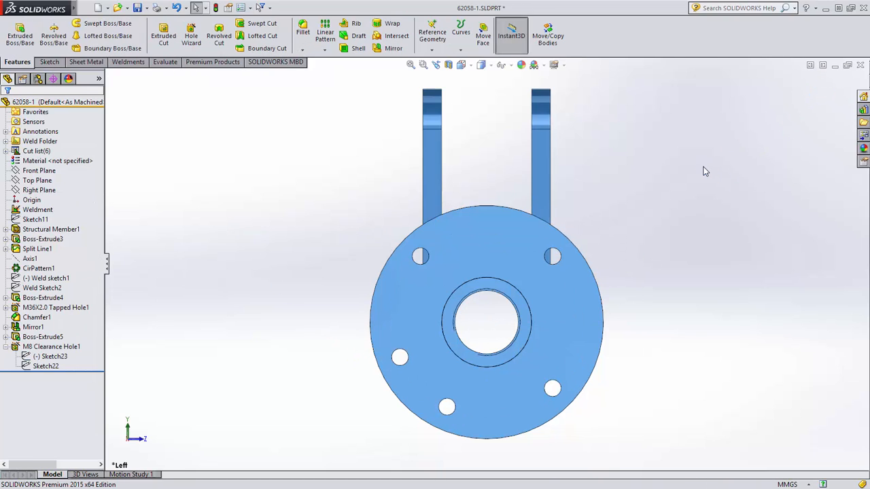
- Switch to drawing 62058 and reattach the flange's stray lower-left center mark to the leftmost new hole on the bolt circle
key(ctrl+Tab)
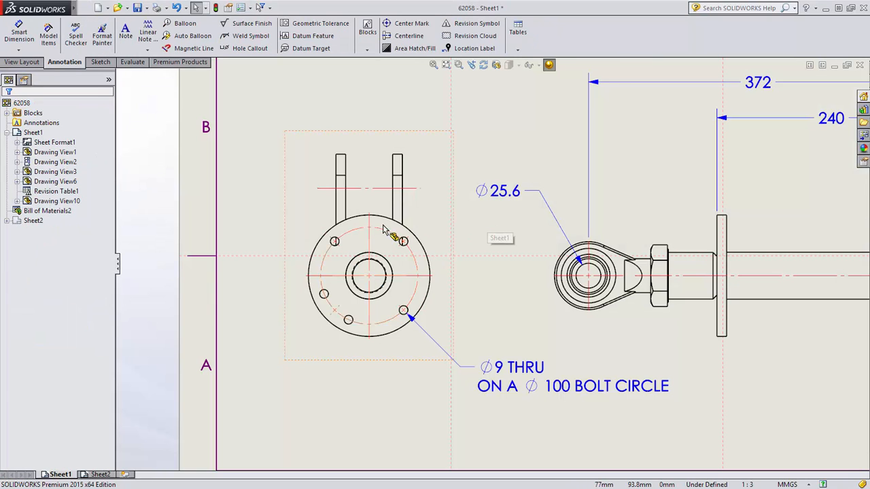
right_click(335, 316)
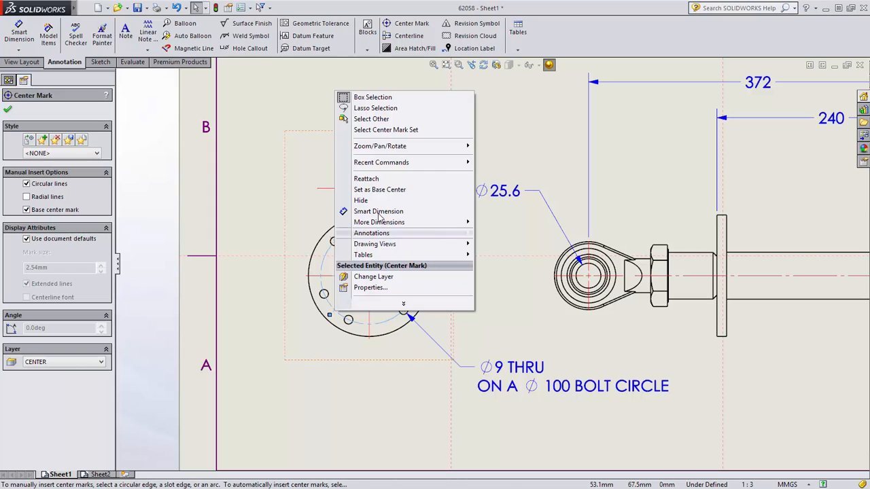
click(389, 180)
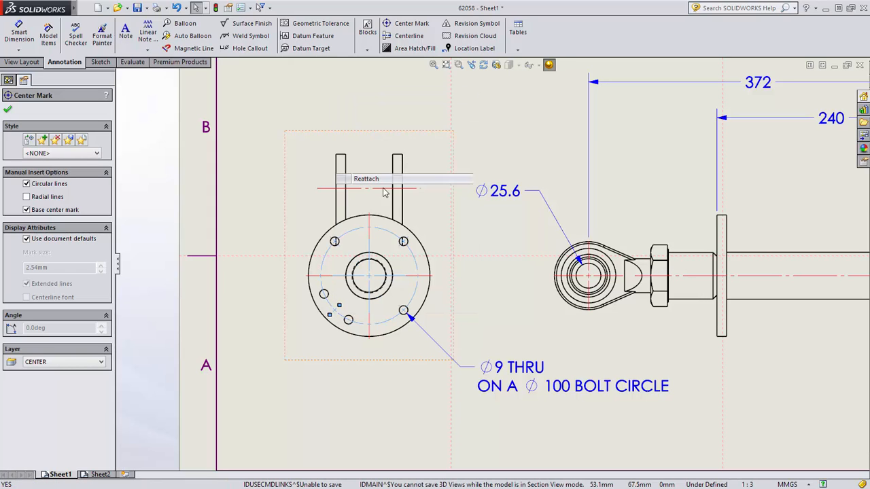
click(328, 297)
- Add the other new lower-left hole to the flange's center mark set and turn on radial lines for the set
right_click(333, 307)
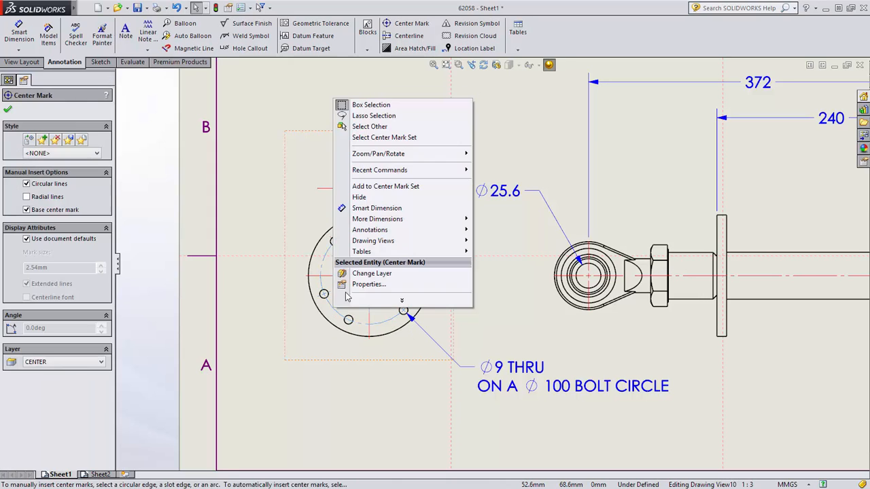
click(391, 187)
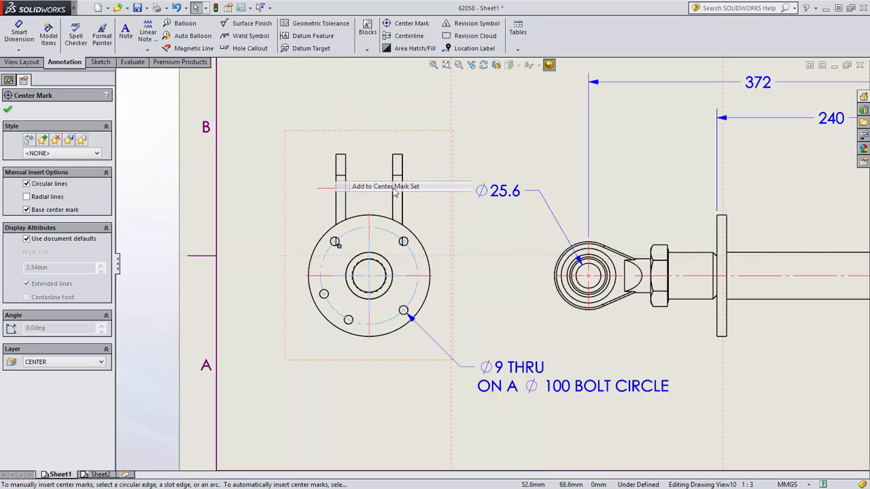
click(348, 320)
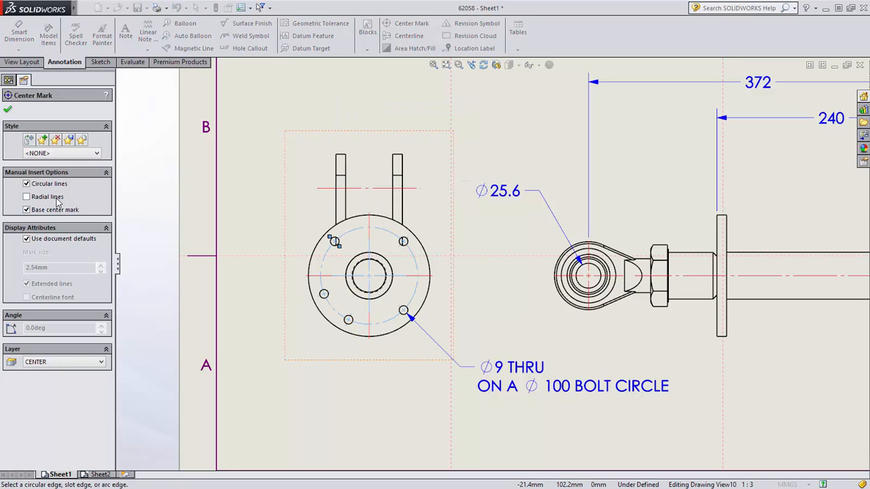
click(8, 108)
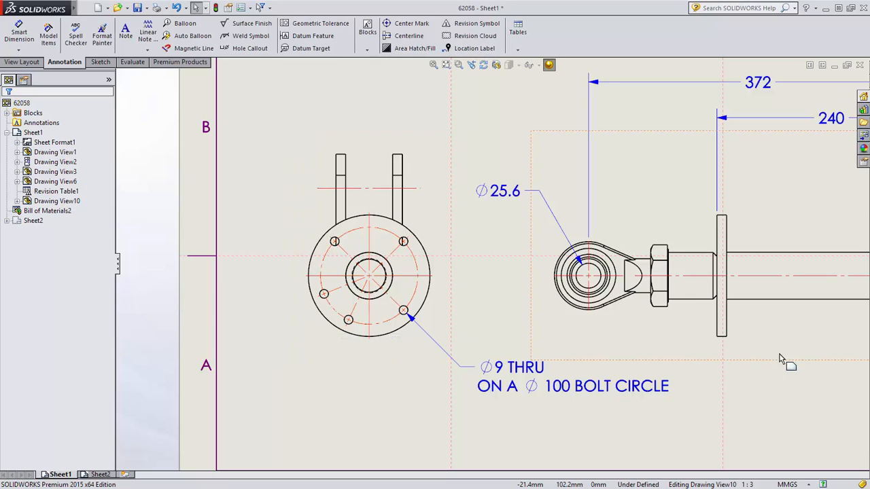
- Change the NOTES block above the title block to the SECURITY layer and check that layer's print setting
middle_drag(732, 359, 121, 304)
middle_drag(623, 323, 190, 310)
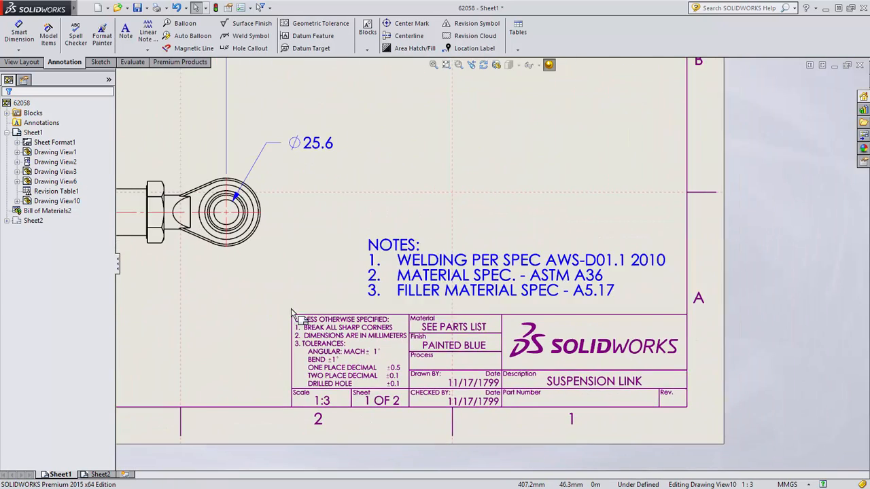
click(483, 286)
right_click(483, 286)
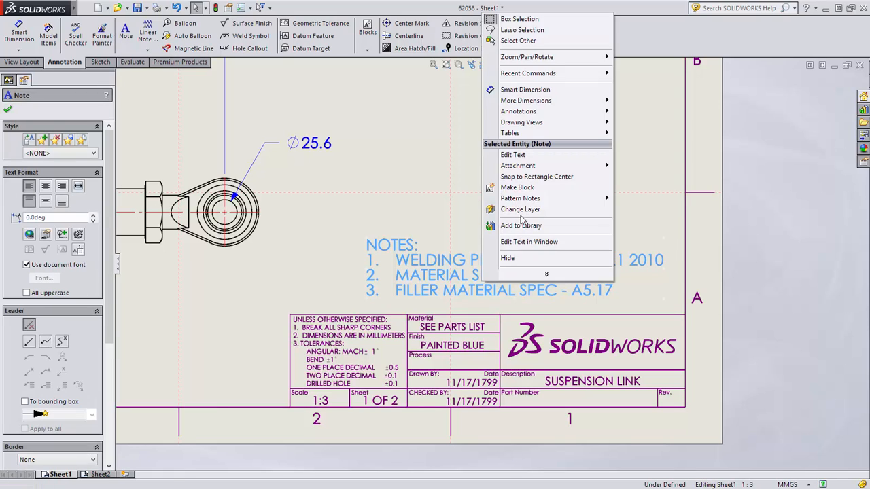
click(493, 208)
click(592, 170)
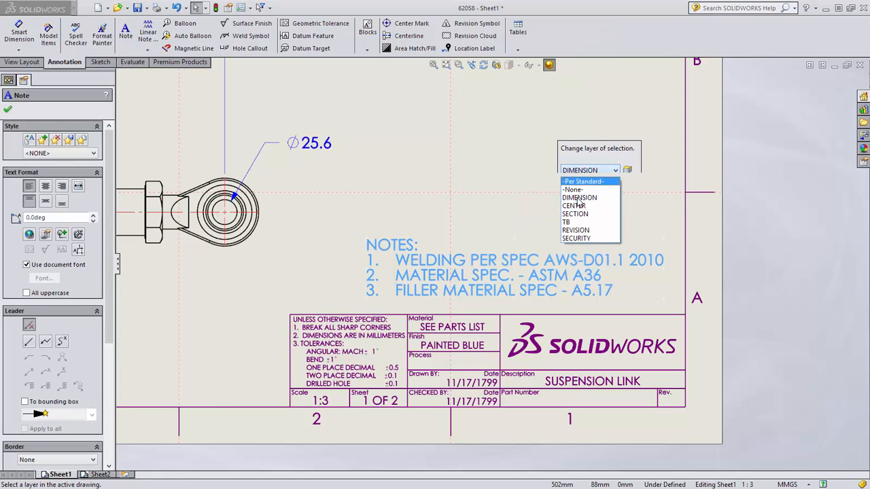
click(584, 243)
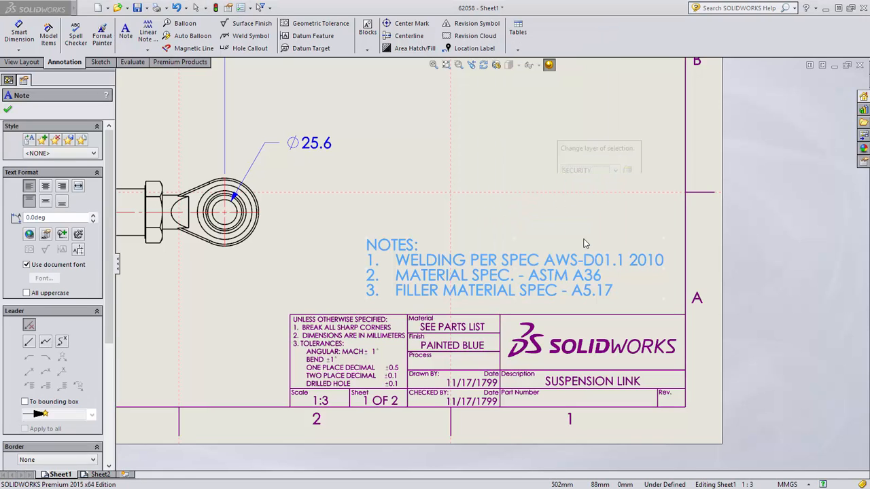
click(628, 170)
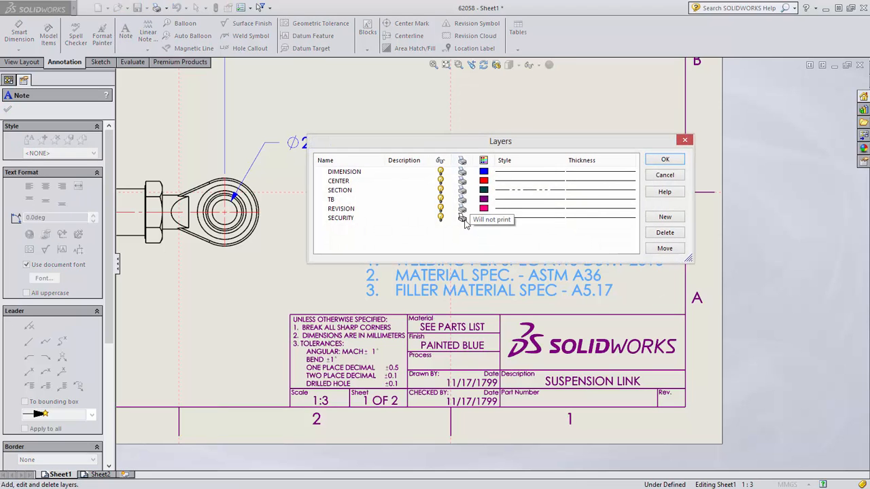
click(665, 159)
- Hide the zone lines on the drawing sheet
mouse_move(93, 12)
click(126, 7)
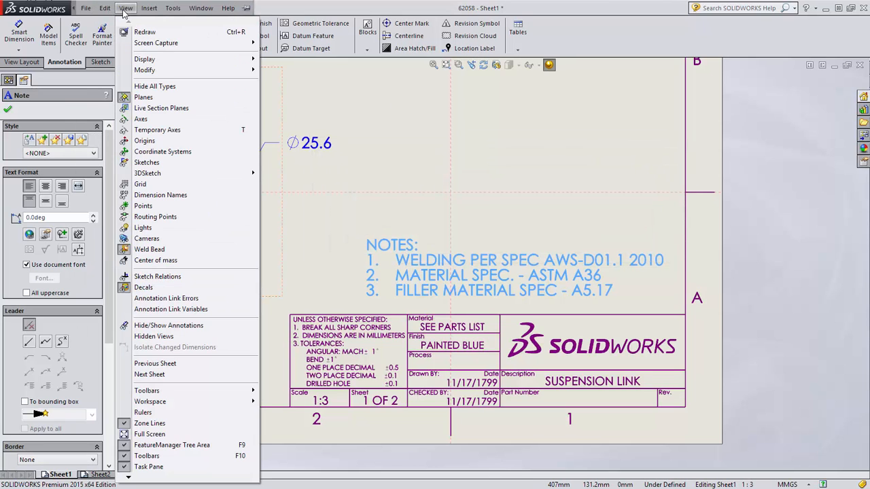
click(163, 423)
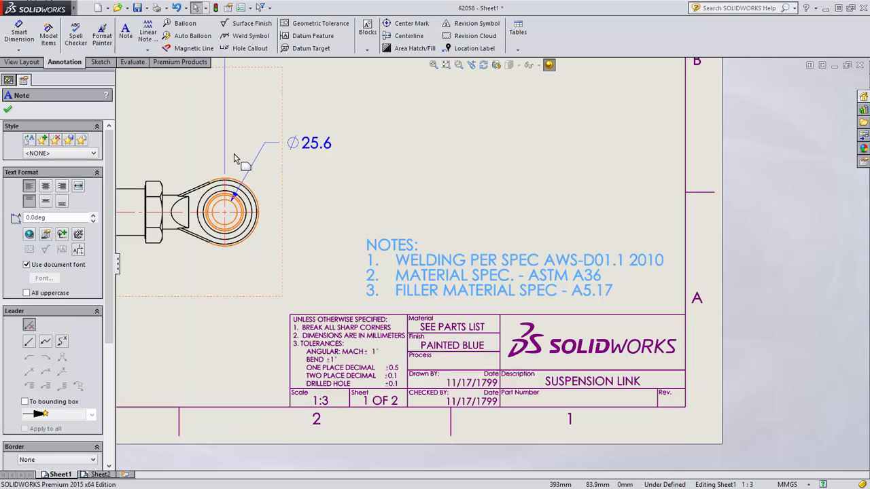
- Preview the printed sheet to check the notes, and close the preview
click(167, 9)
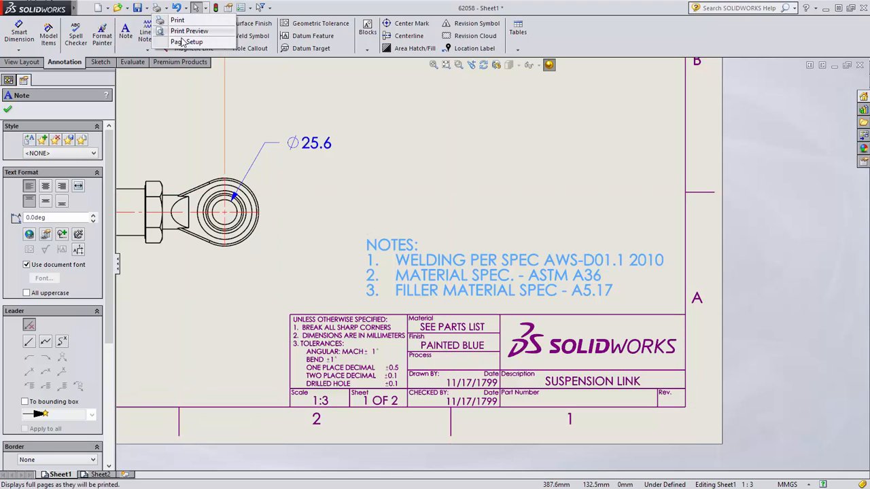
click(188, 35)
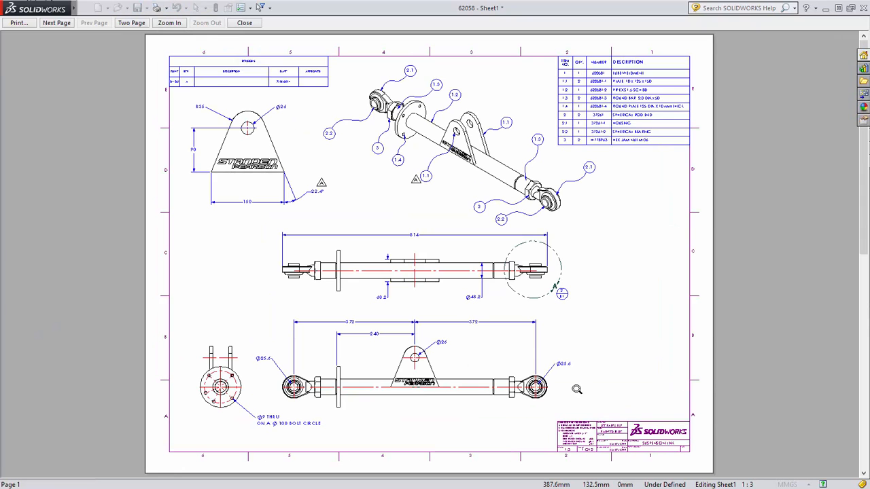
click(246, 24)
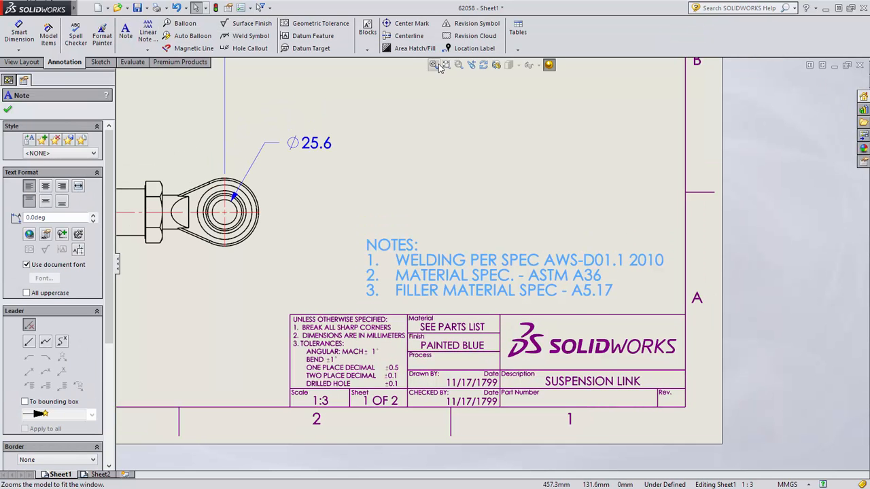
- Move the triangular plate's drawing view off the sheet to the area above its upper border
click(439, 66)
scroll(417, 286, down, 3)
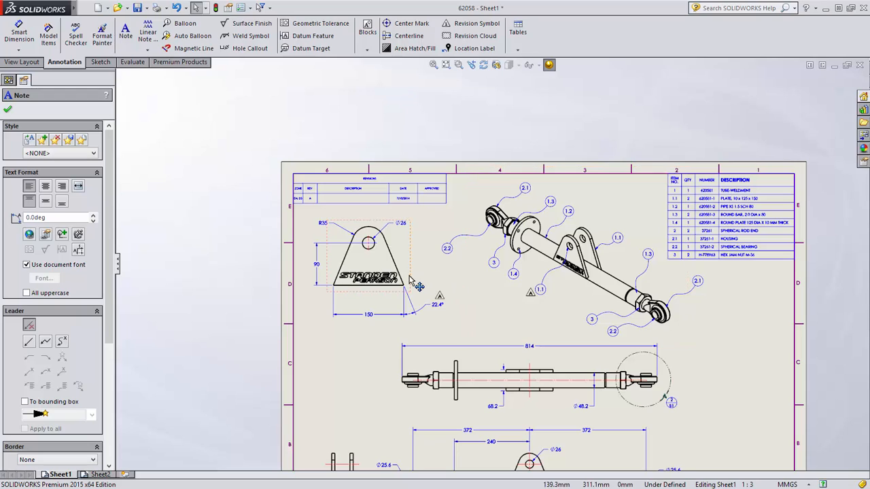
mouse_move(418, 285)
mouse_down()
mouse_move(420, 200)
mouse_move(403, 107)
mouse_up()
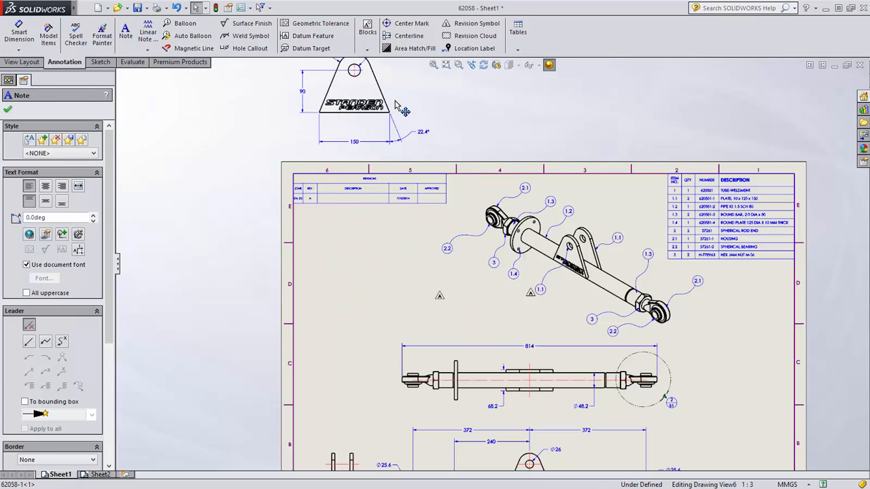
- Compare fitting all drawing content in the window with fitting only the sheet using Zoom to Sheet
click(399, 262)
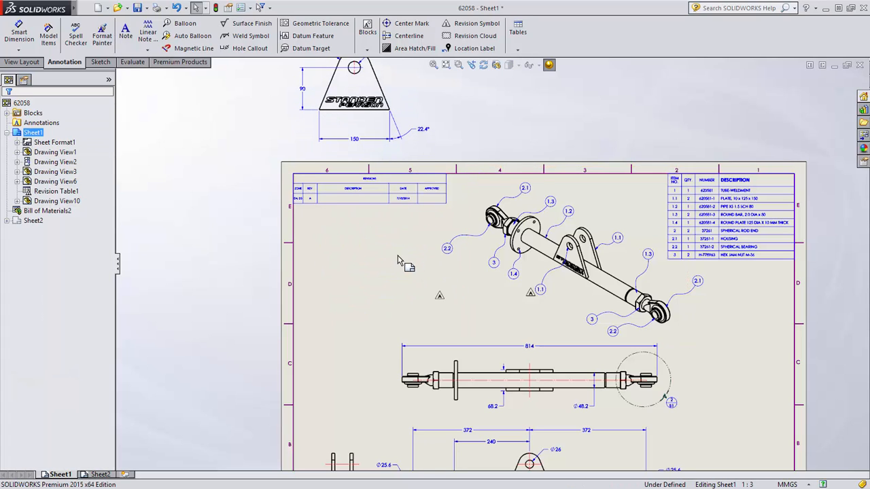
click(433, 66)
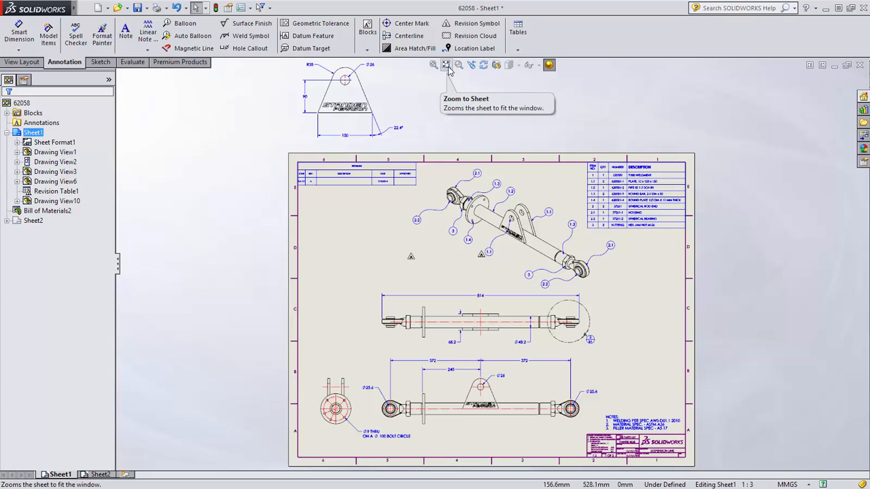
click(446, 65)
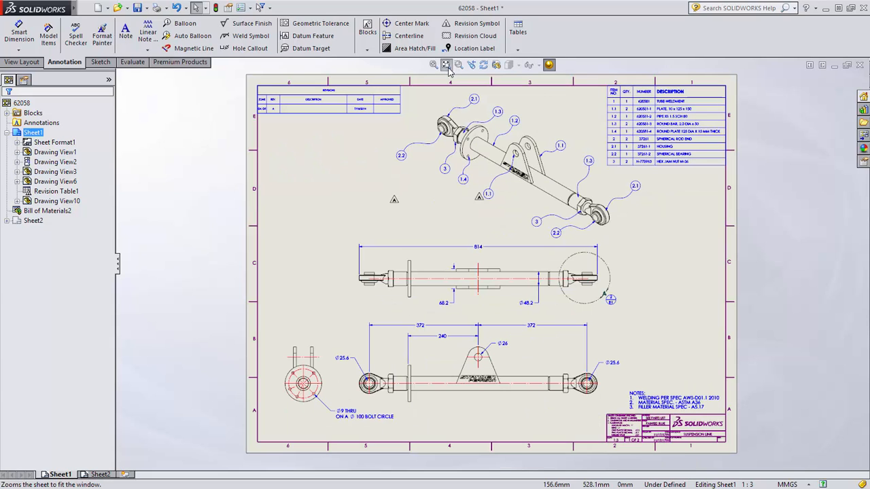